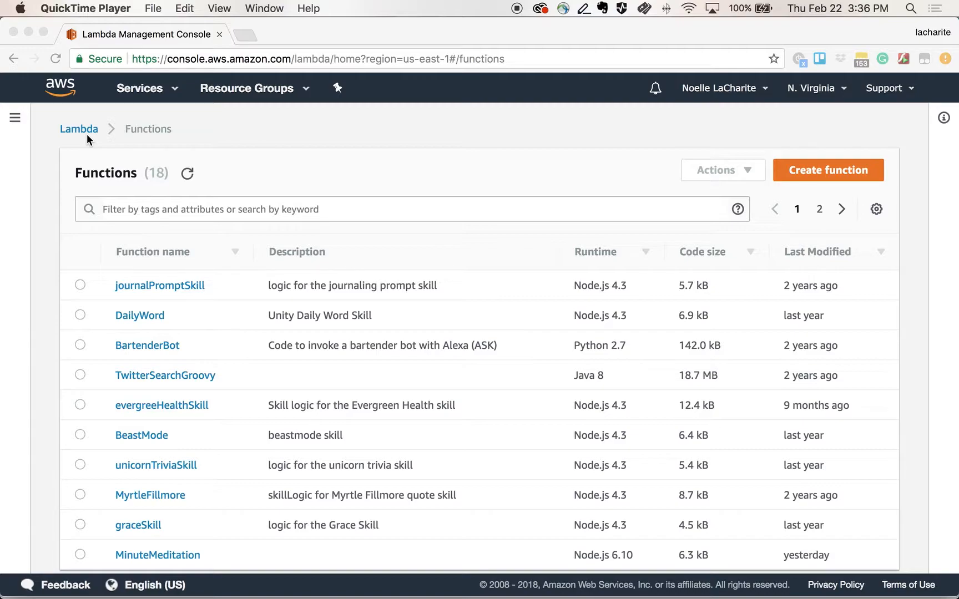
Step: Open the Lambda functions list and start creating a new function
left_click(176, 93)
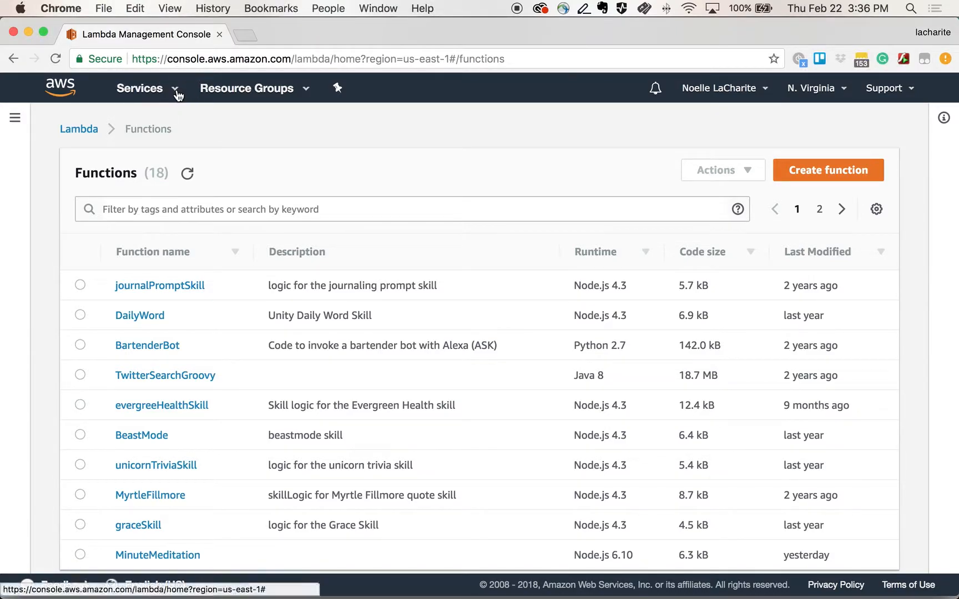
left_click(177, 92)
left_click(242, 262)
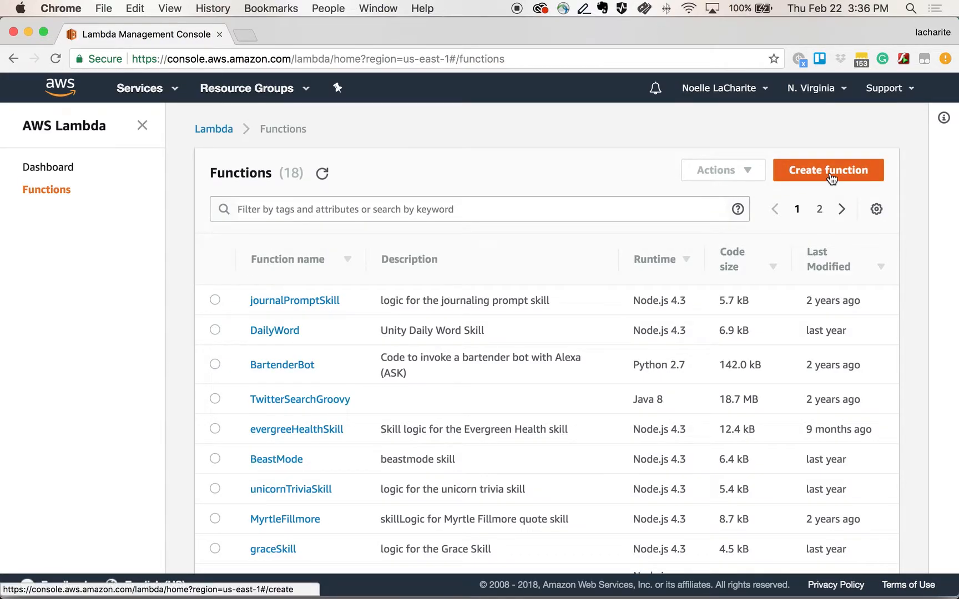
left_click(830, 175)
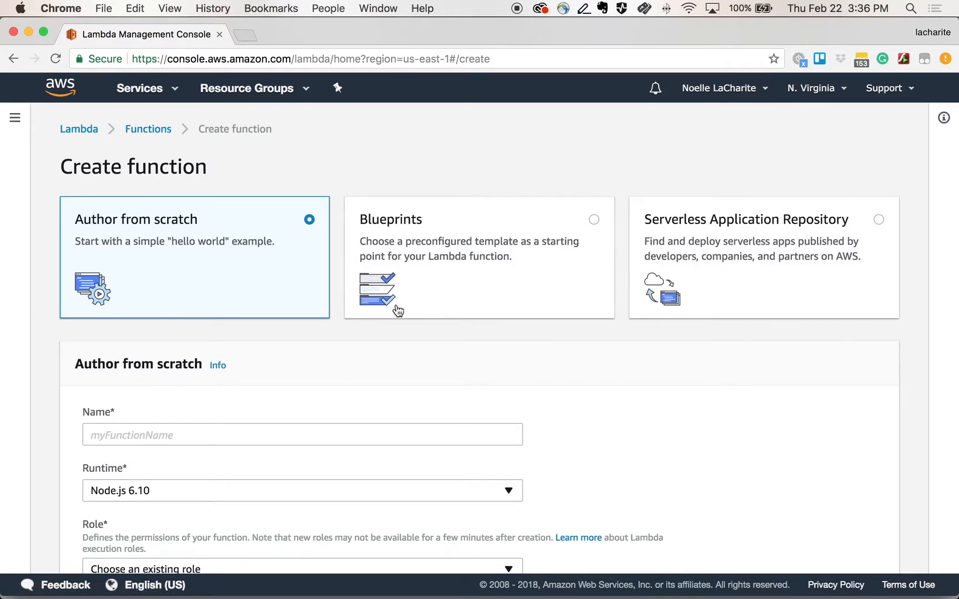
Step: Author the function from scratch and name it evergreenhealth
scroll(395, 278, "down", 3)
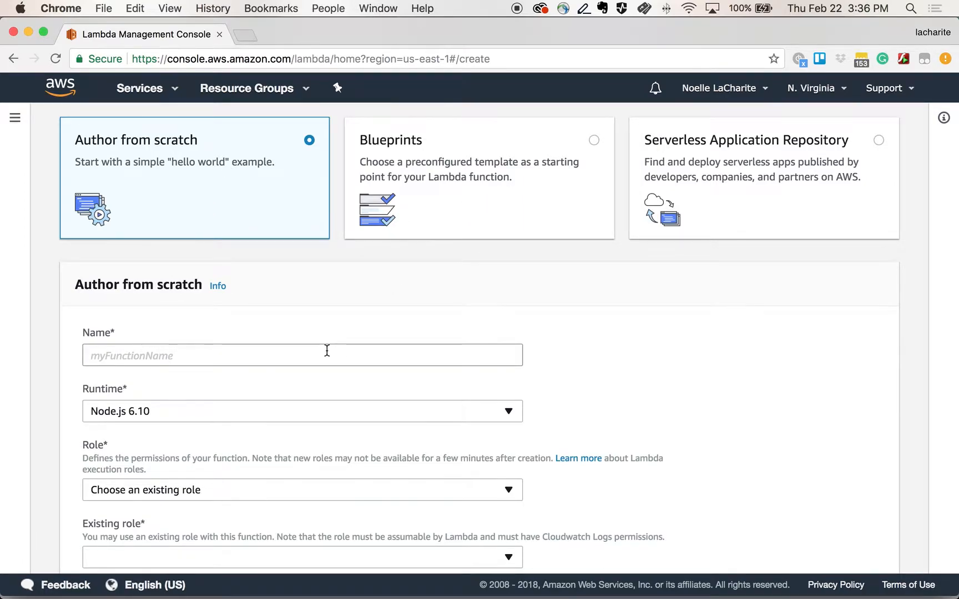
scroll(325, 349, "down", 2)
left_click(254, 295)
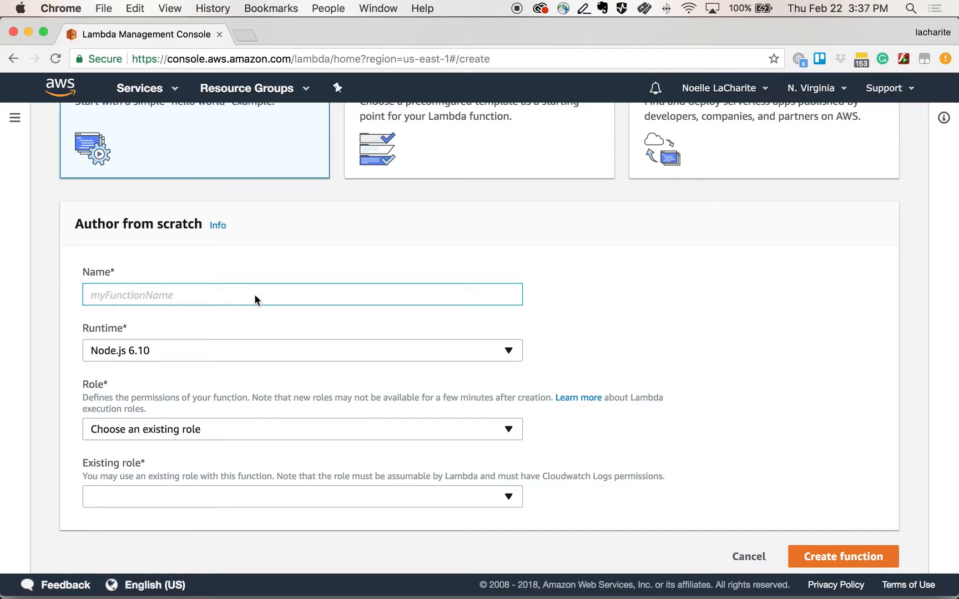
type("e")
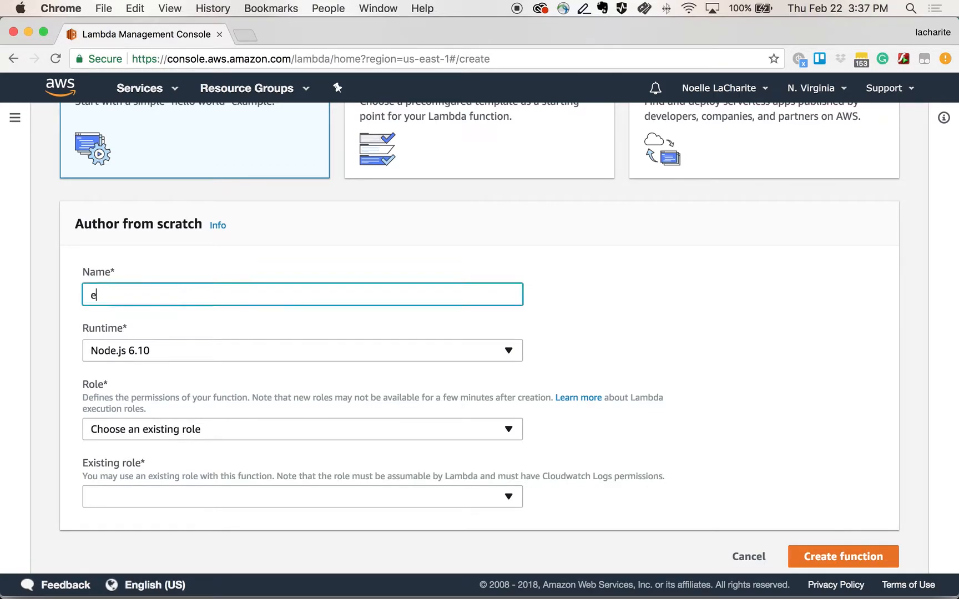
type("vergreenhealth")
Step: Choose the existing role lambda_basic_execution and create the function
scroll(151, 408, "down", 1)
left_click(118, 485)
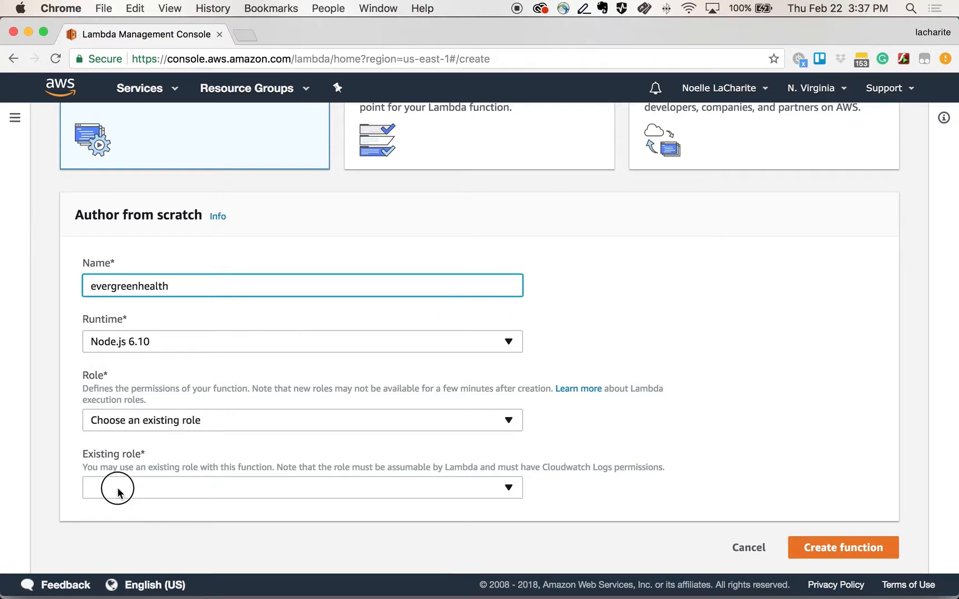
left_click(111, 443)
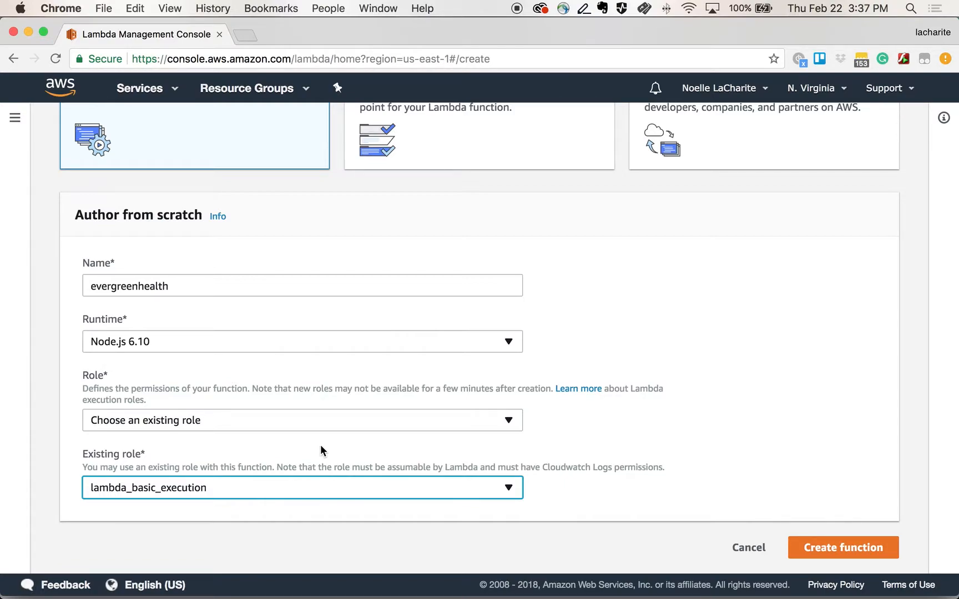
left_click(276, 421)
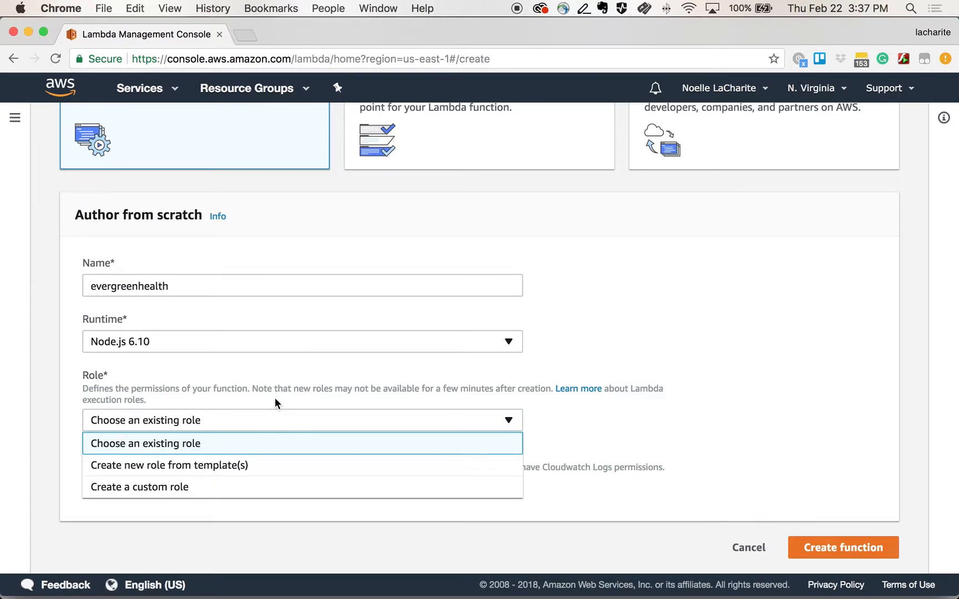
left_click(266, 414)
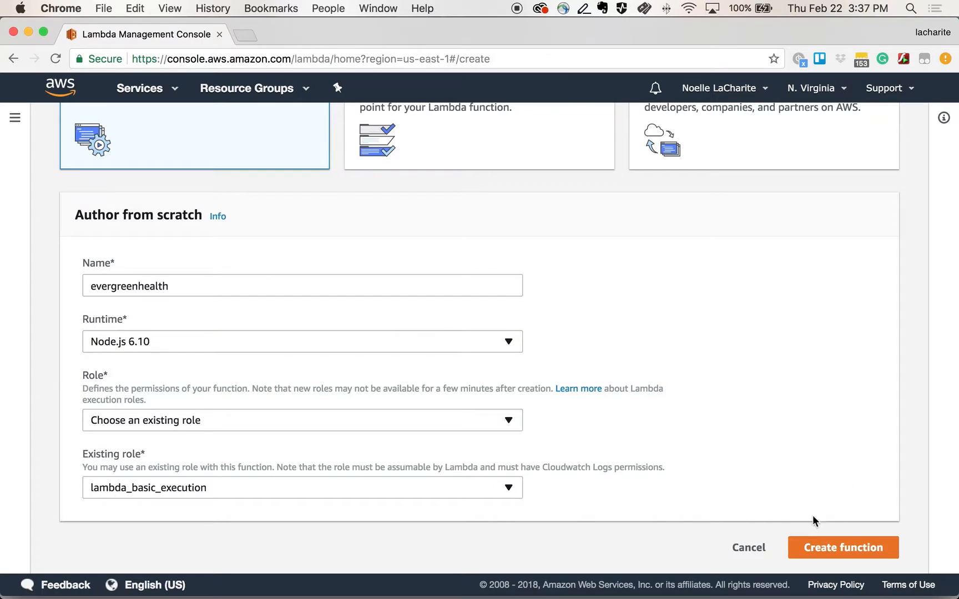
left_click(823, 548)
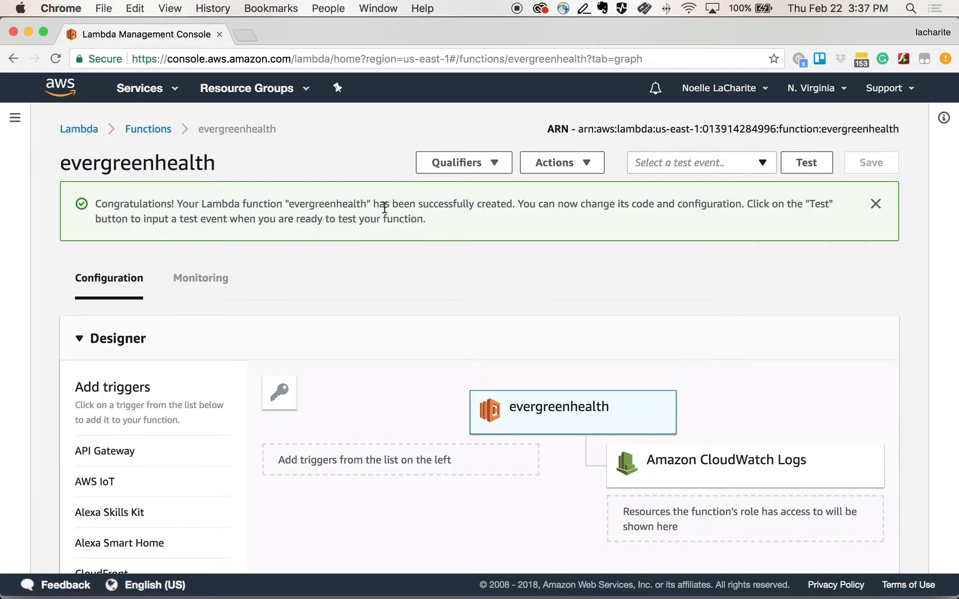
Step: Add an Alexa Skills Kit trigger to the function and set its Skill ID verification to Disable
left_click(519, 413)
scroll(95, 478, "down", 3)
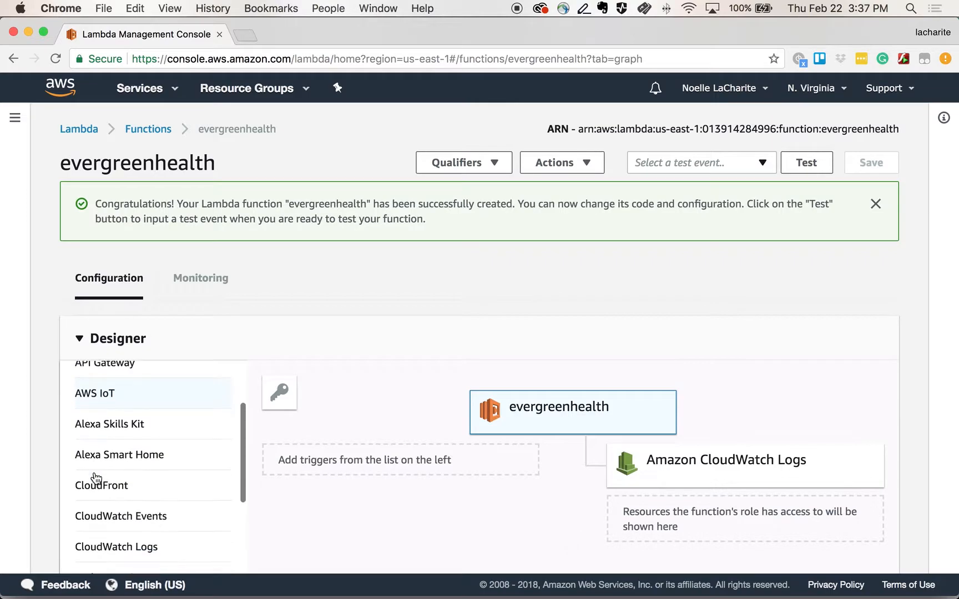
left_click(101, 425)
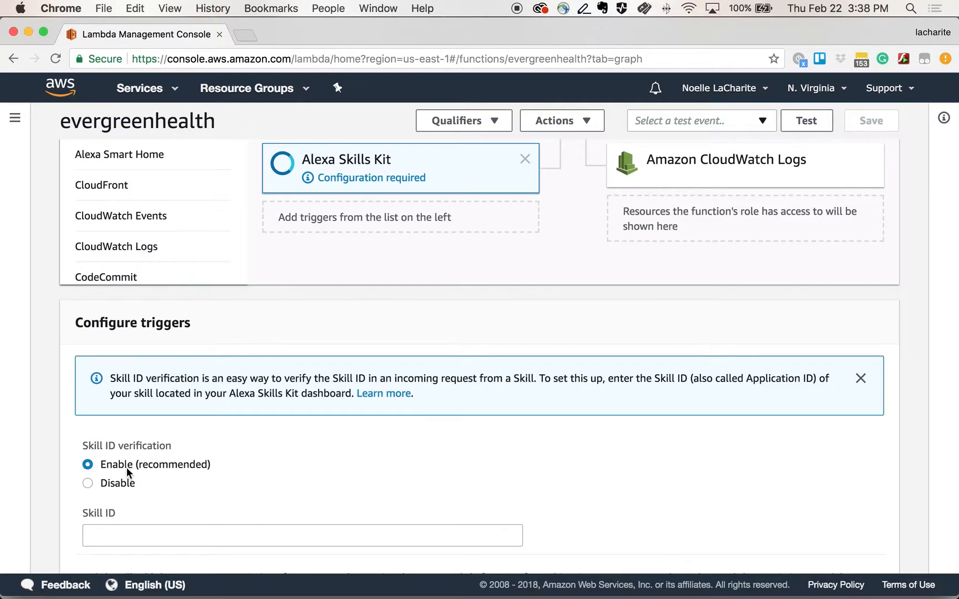
left_click(87, 483)
Step: Switch the code entry type to Upload a .ZIP file and upload the evergreeHealthSkill zip from Downloads
scroll(346, 323, "up", 5)
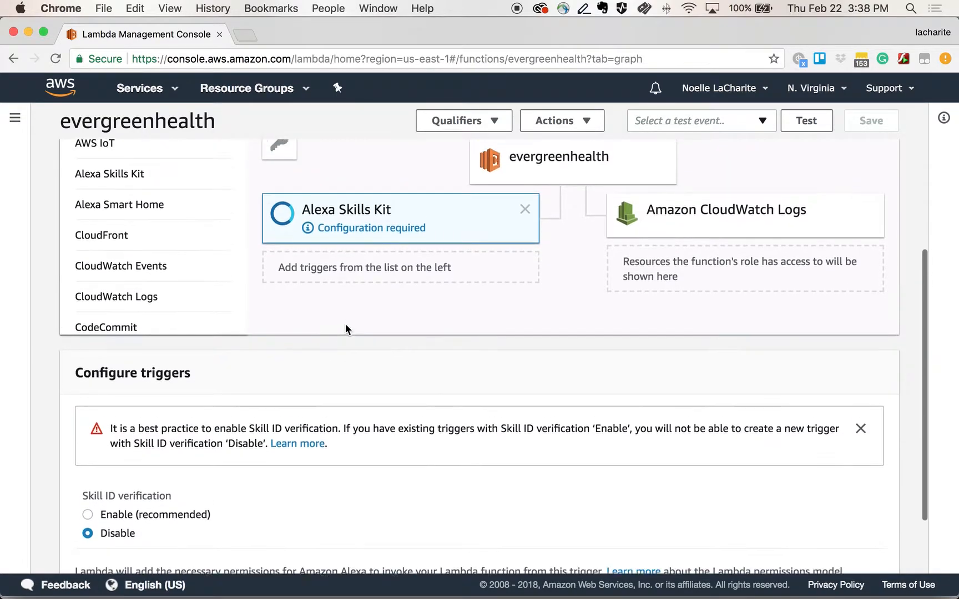
left_click(567, 259)
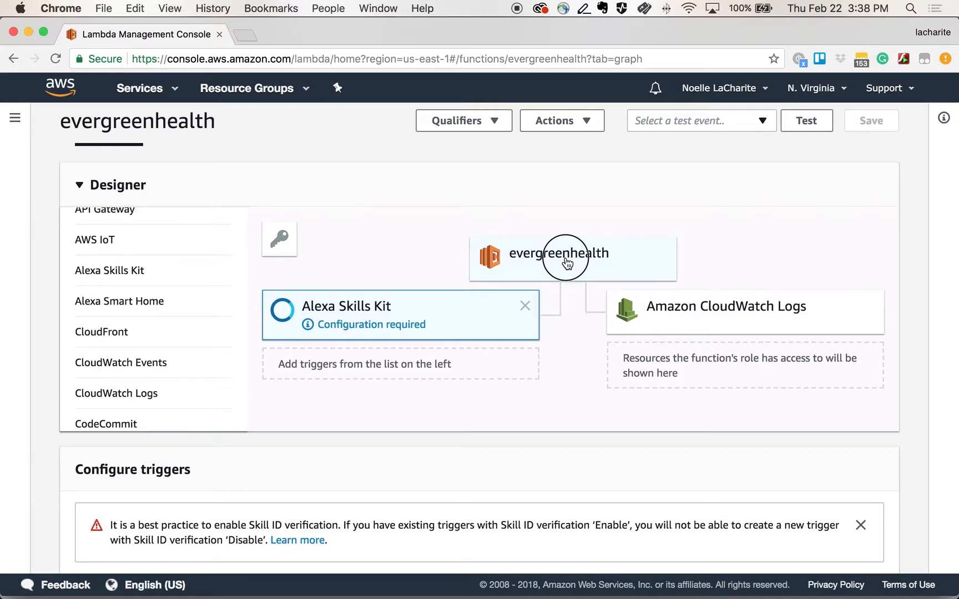
scroll(429, 527, "down", 10)
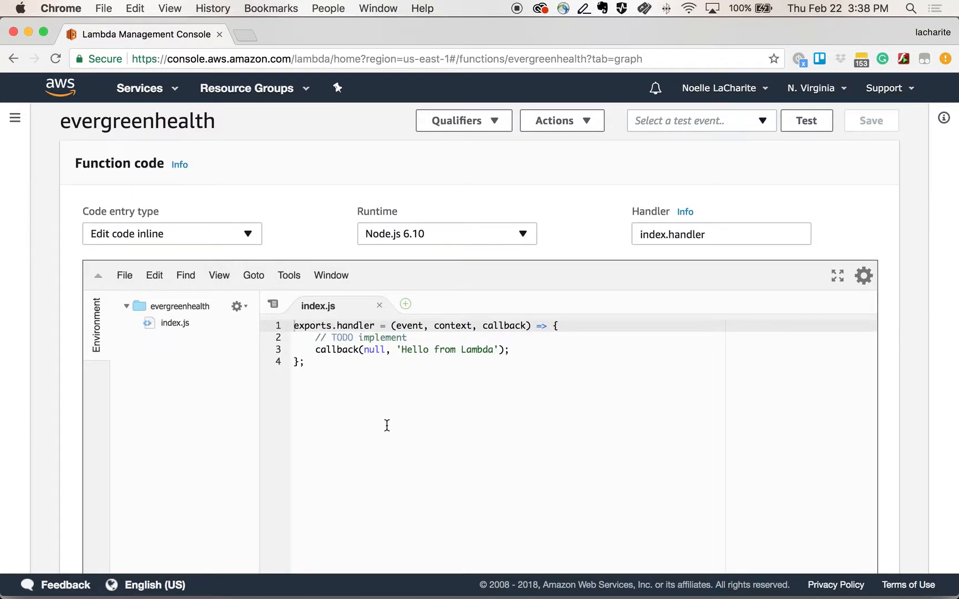
left_click(216, 238)
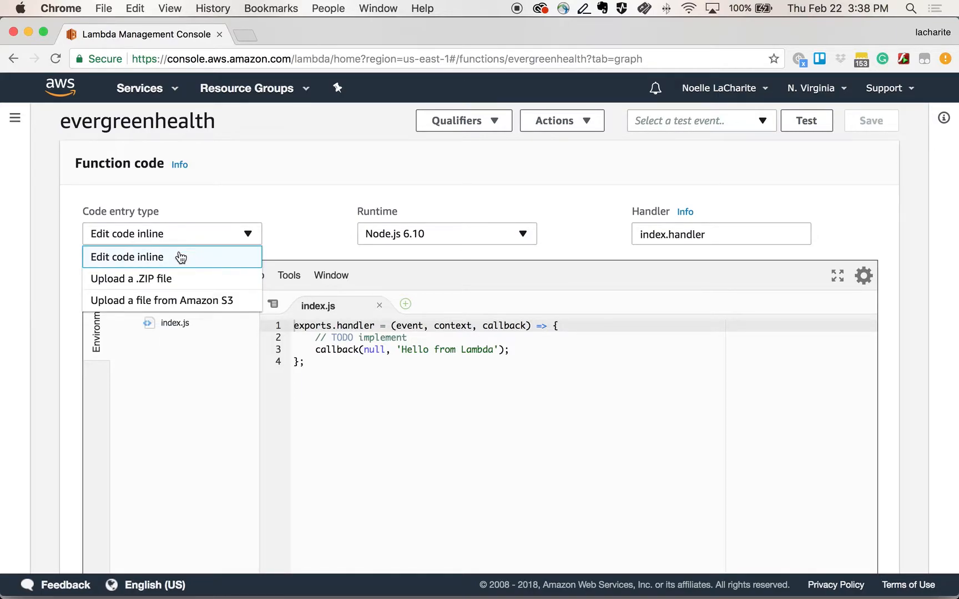
left_click(155, 278)
left_click(121, 290)
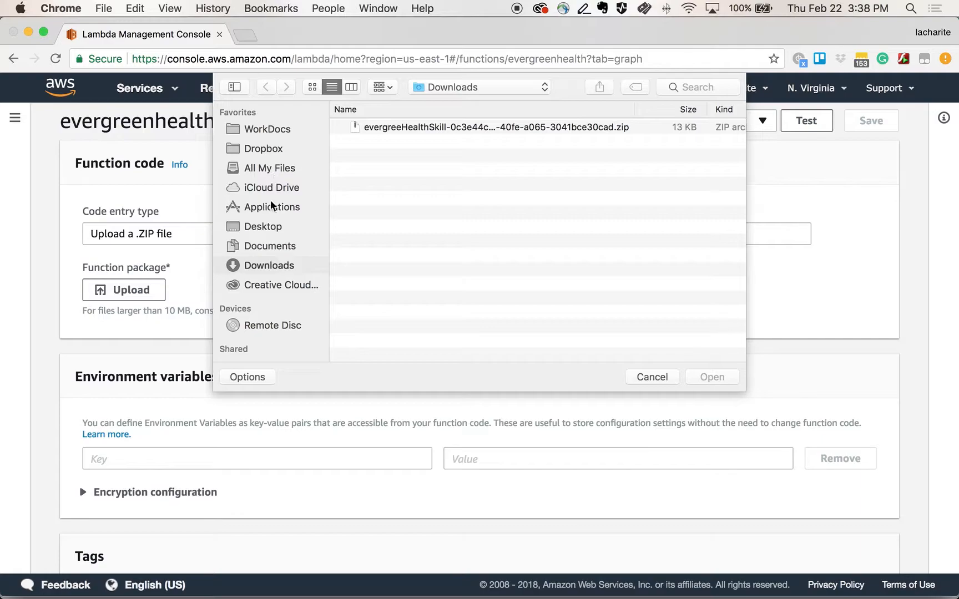
left_click(400, 127)
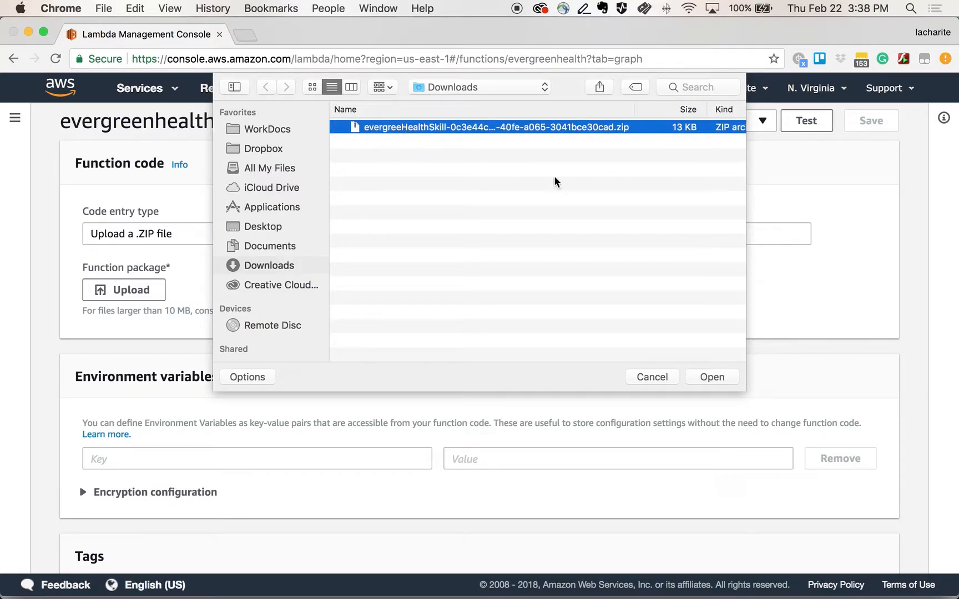
left_click(705, 374)
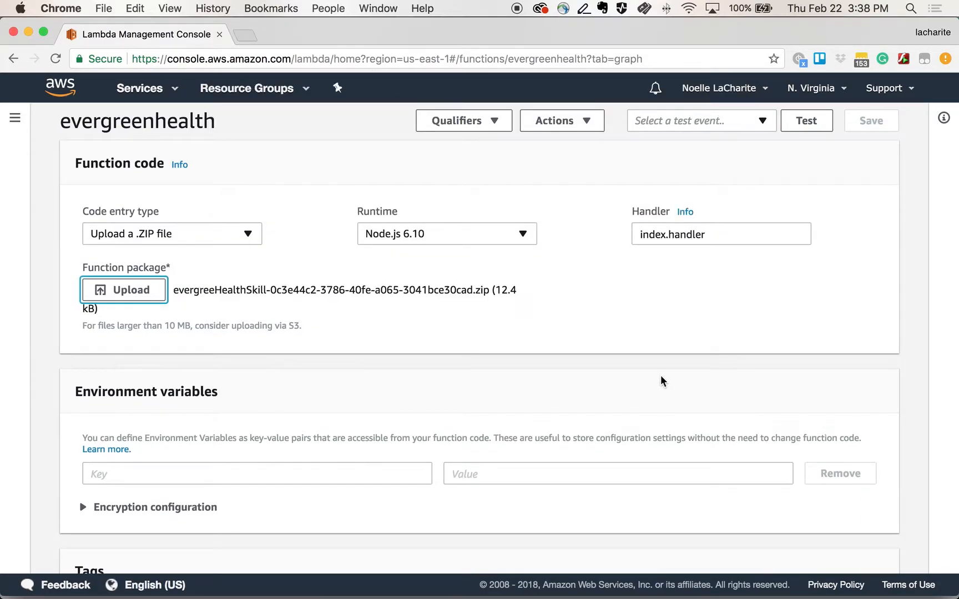
Step: Scroll through the function's configuration sections below the code package
scroll(591, 394, "down", 5)
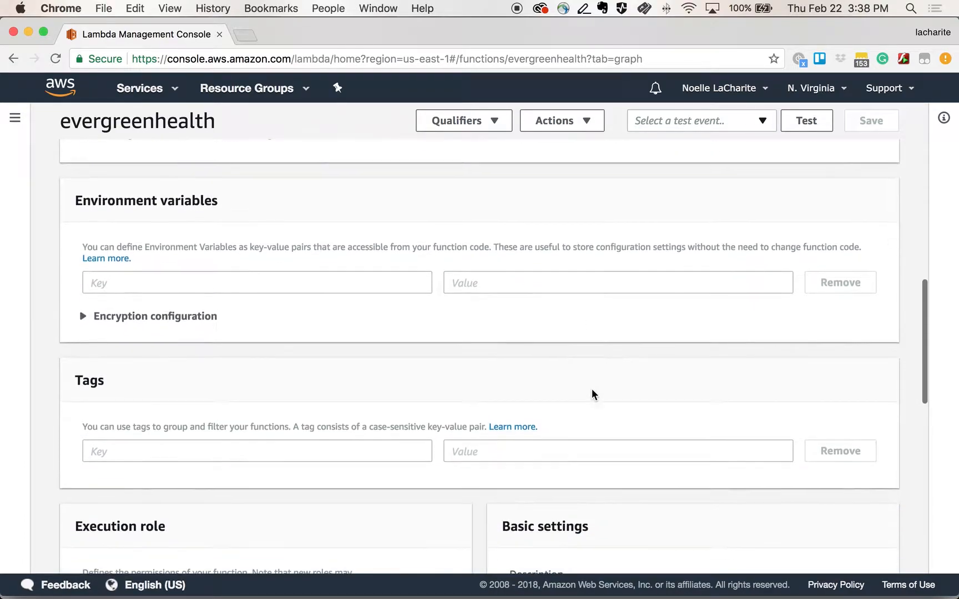
scroll(592, 389, "down", 7)
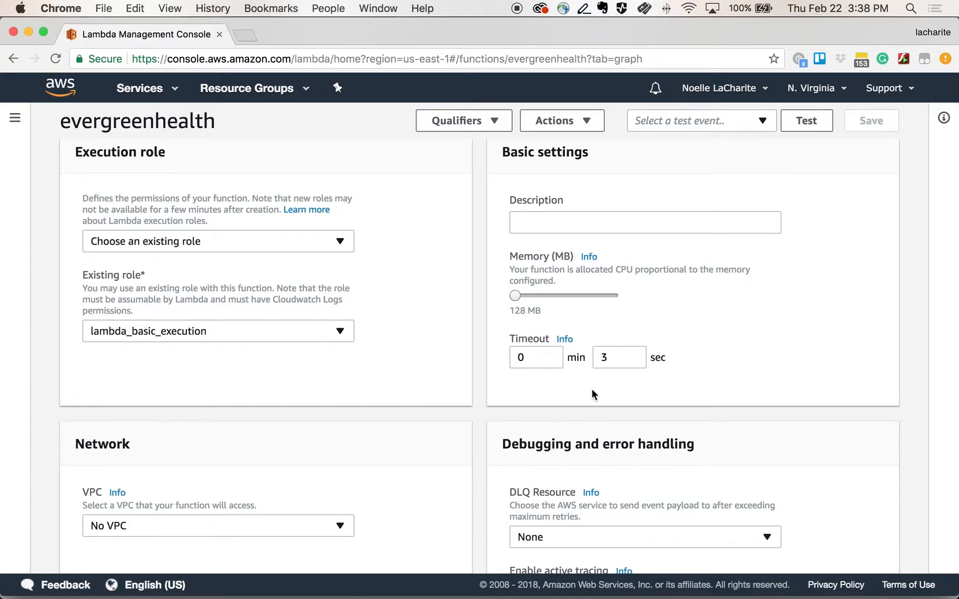
scroll(592, 395, "up", 12)
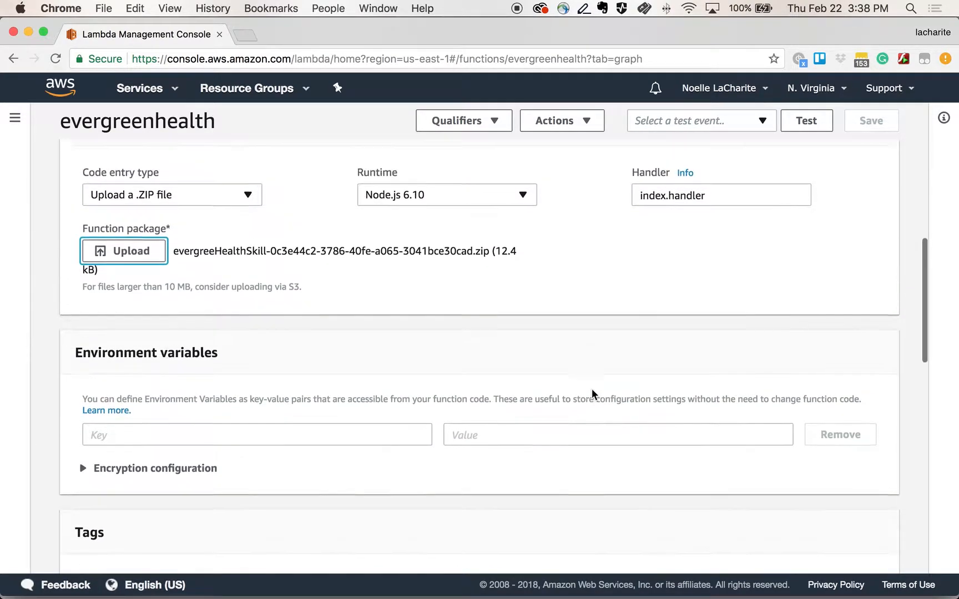
scroll(592, 394, "up", 2)
scroll(591, 395, "up", 8)
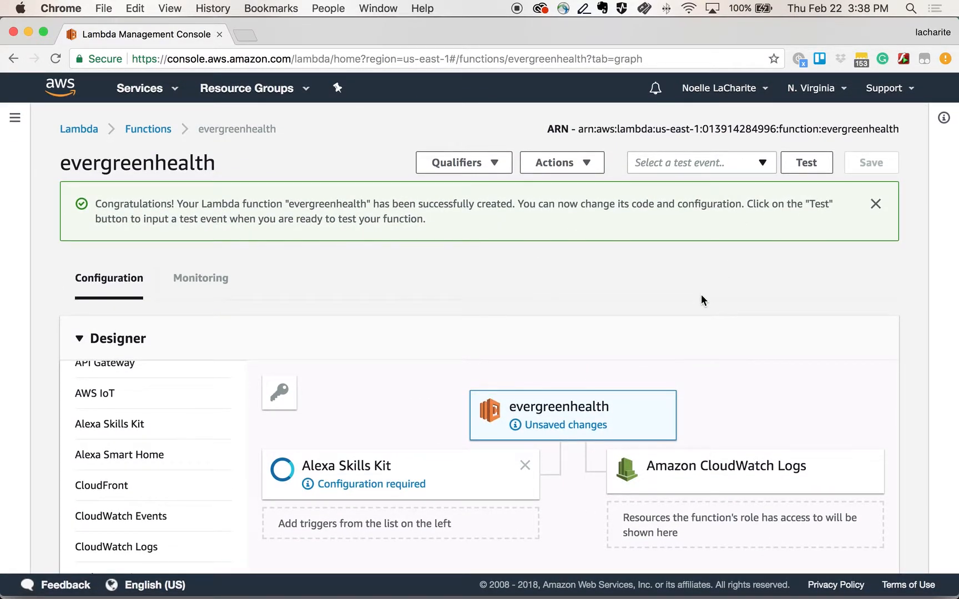
scroll(689, 312, "down", 5)
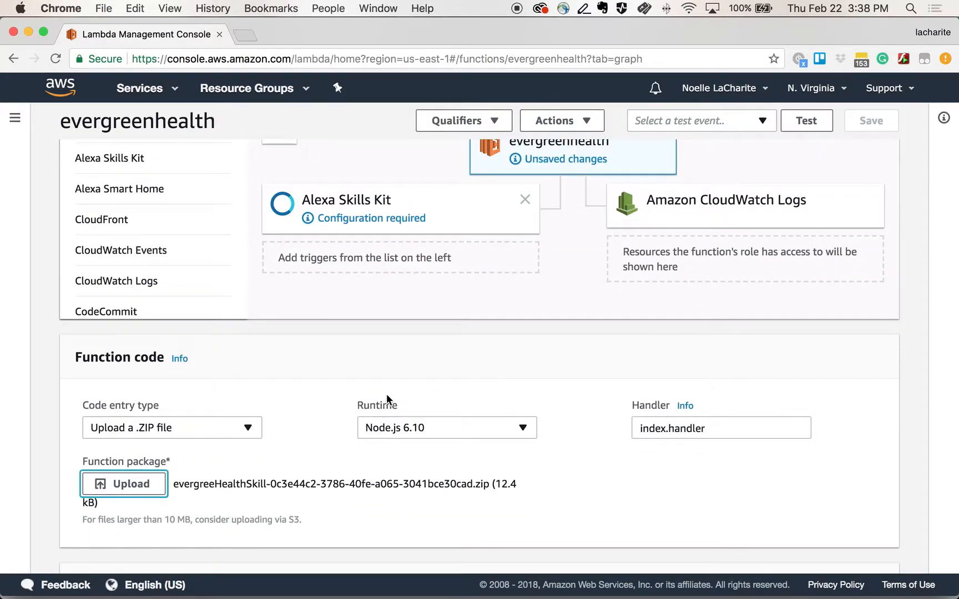
scroll(387, 393, "up", 2)
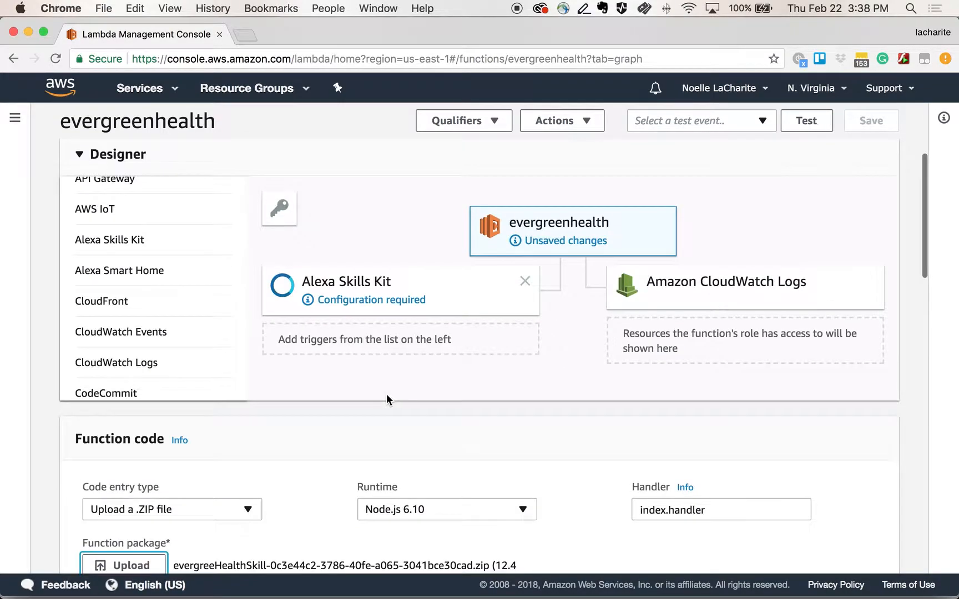
left_click(848, 133)
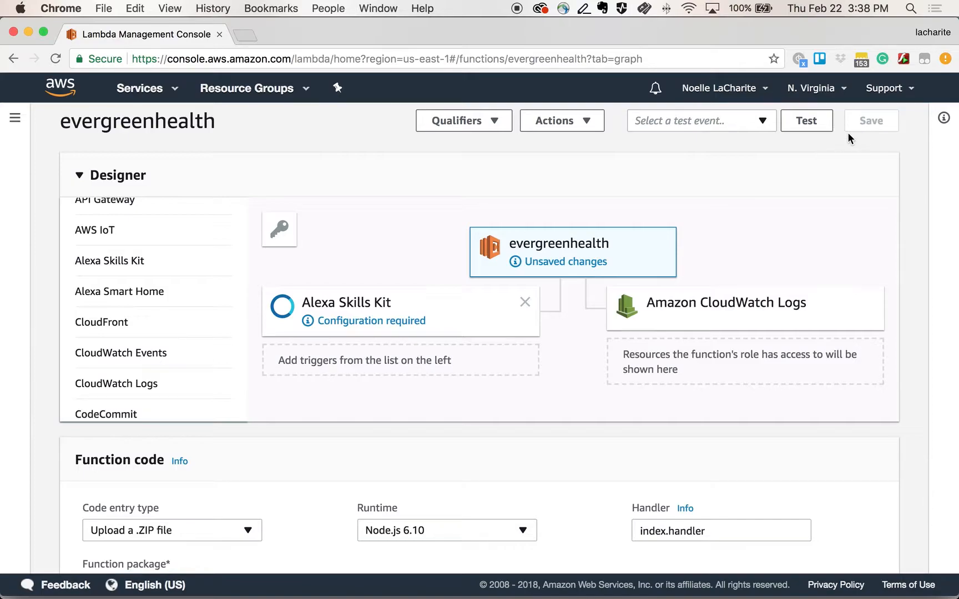
left_click(864, 121)
Step: Reopen the Alexa Skills Kit trigger configuration and add the trigger
scroll(679, 303, "down", 5)
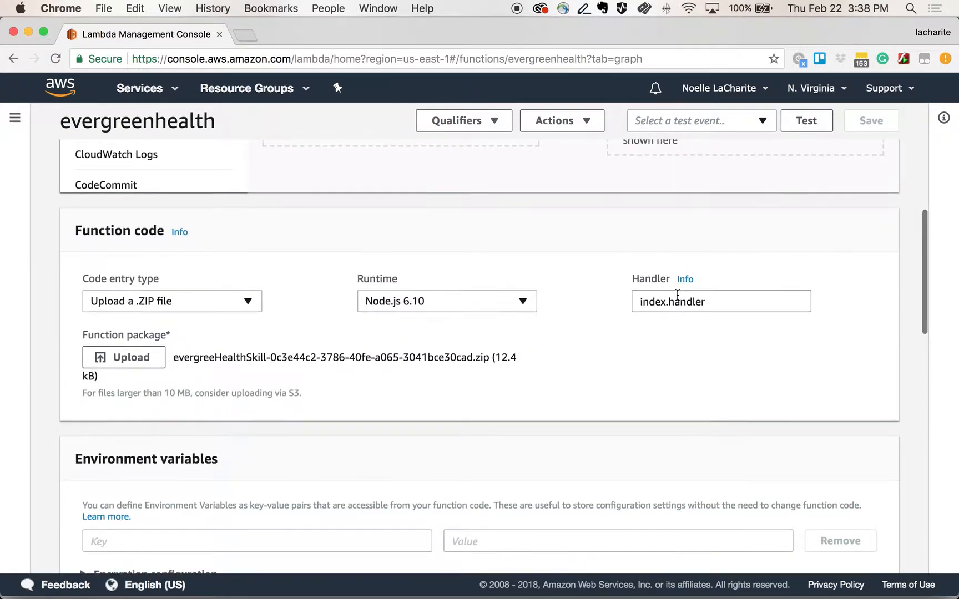
scroll(677, 295, "down", 8)
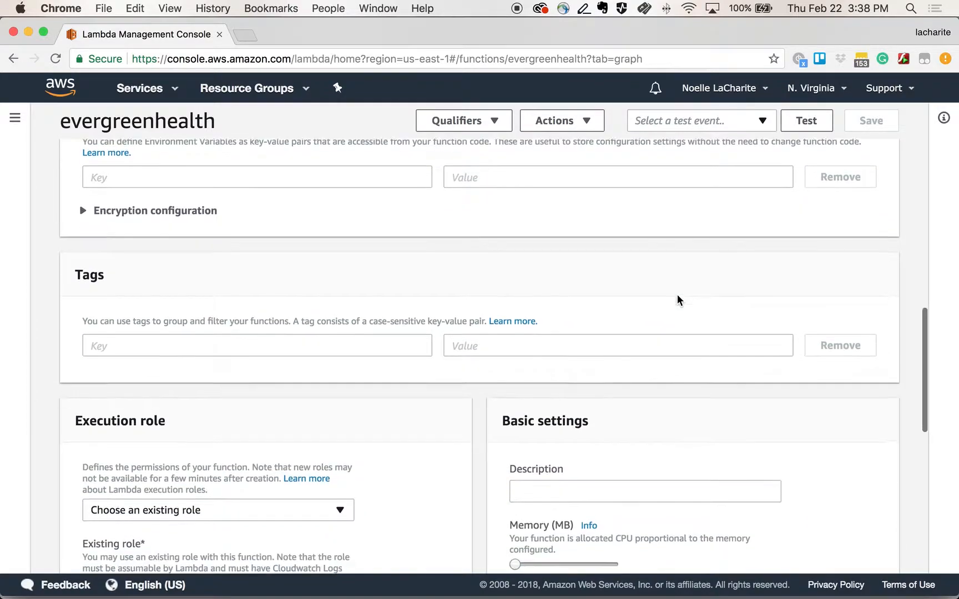
scroll(676, 295, "up", 13)
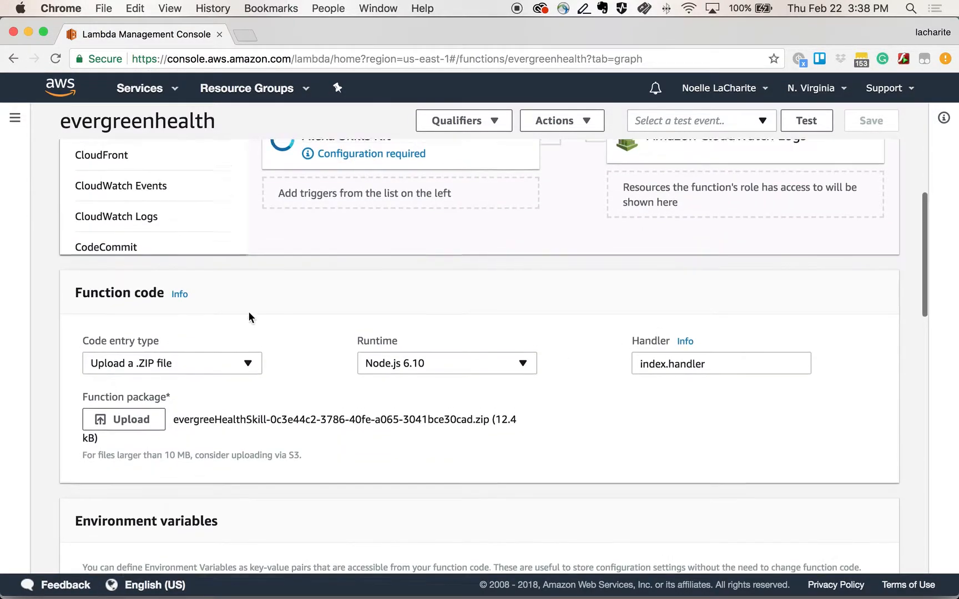
left_click(408, 391)
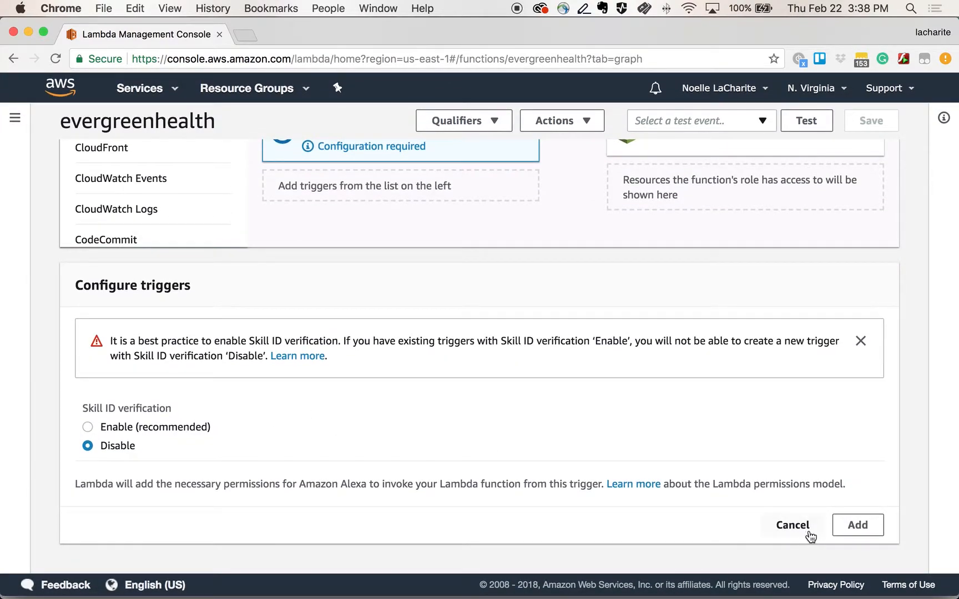
left_click(858, 527)
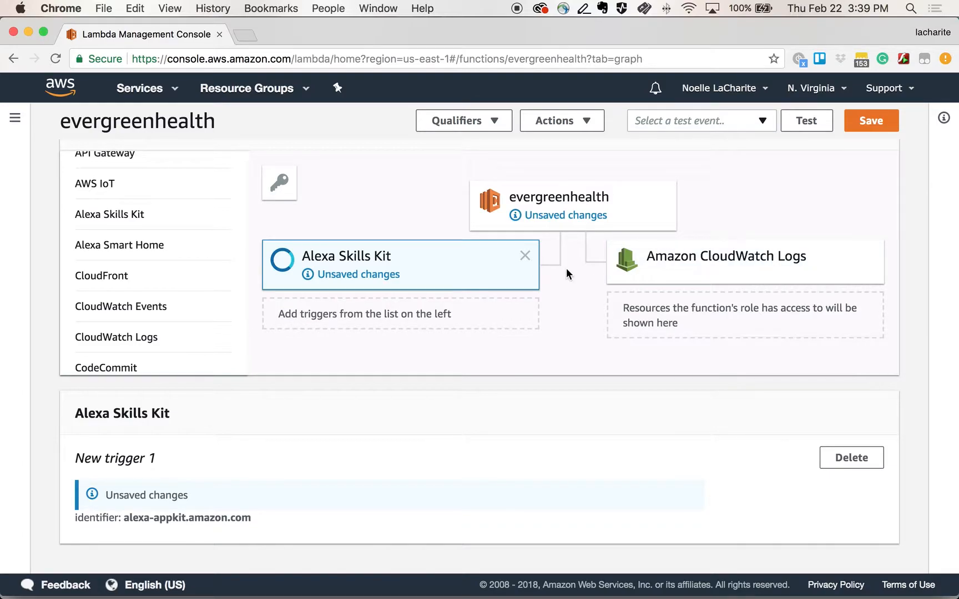
Step: Save the function with its new trigger and code package
left_click(562, 207)
scroll(707, 262, "up", 10)
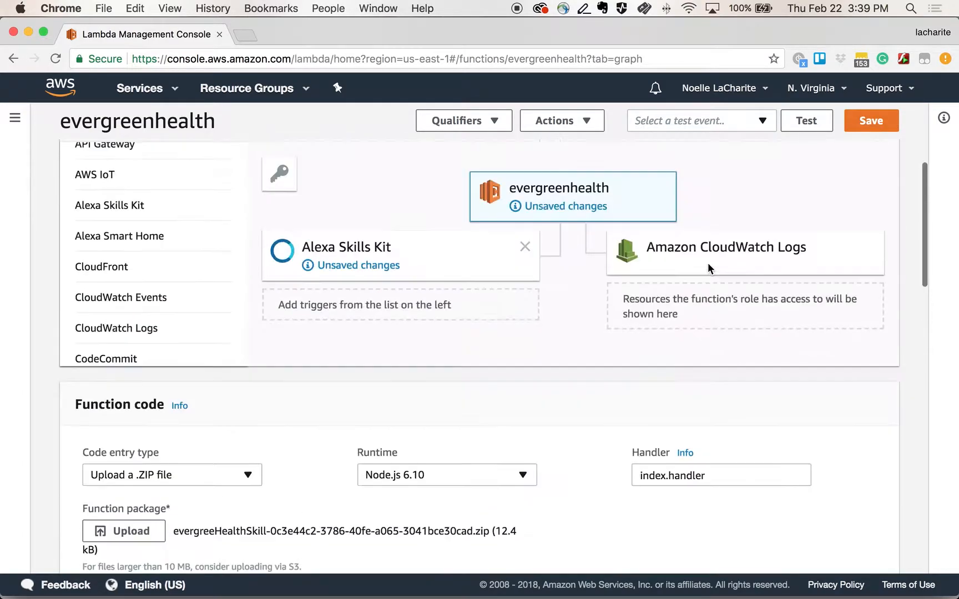
left_click(882, 161)
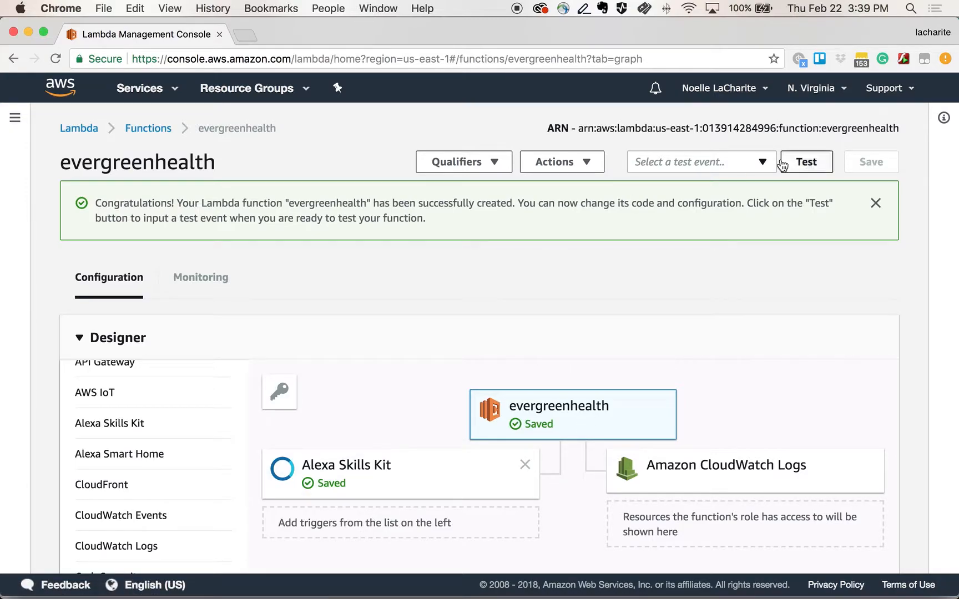
Step: Select the function's full ARN text at the top of the page for copying
left_click_drag(897, 129, 590, 124)
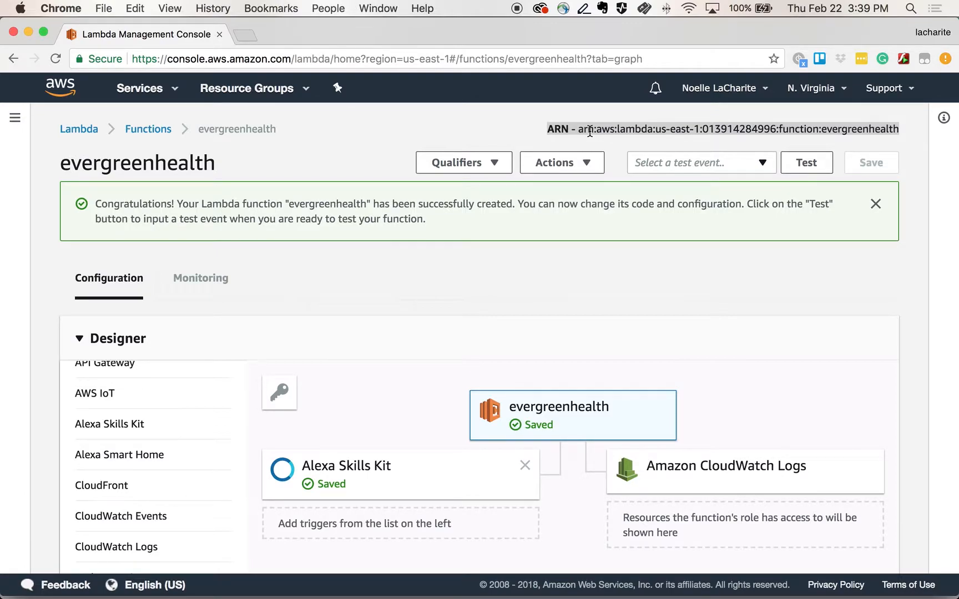
left_click(583, 163)
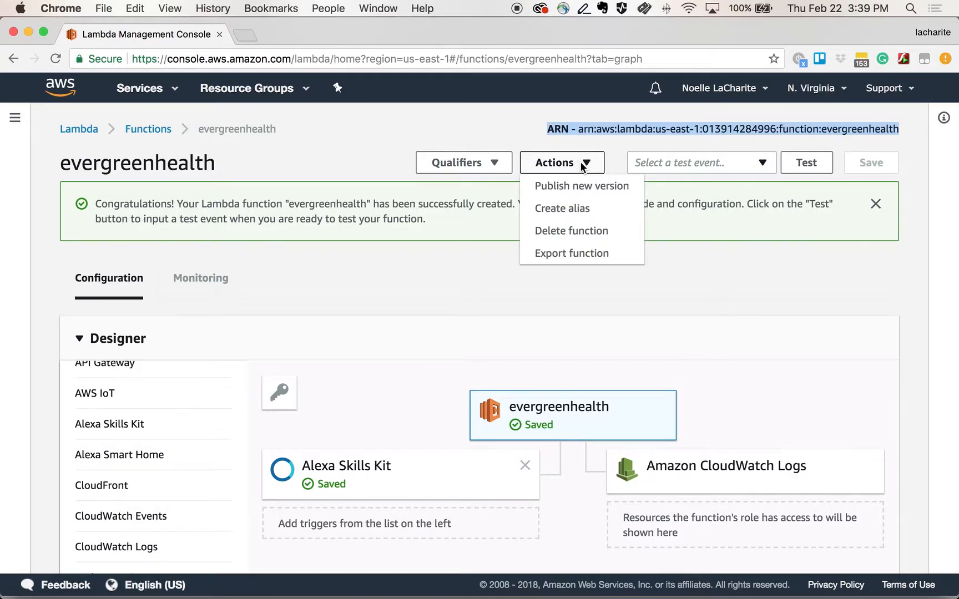
left_click(559, 253)
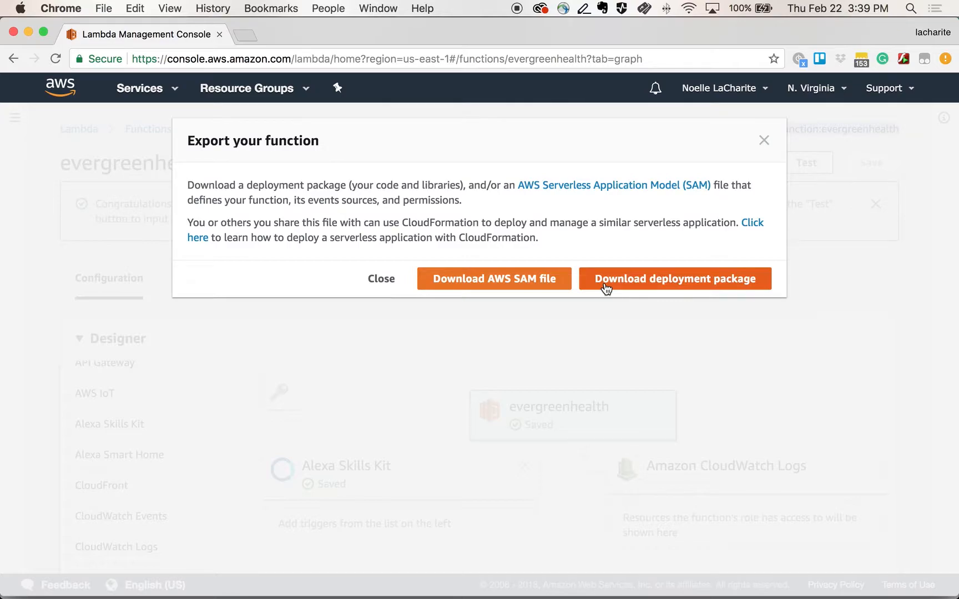
left_click(765, 143)
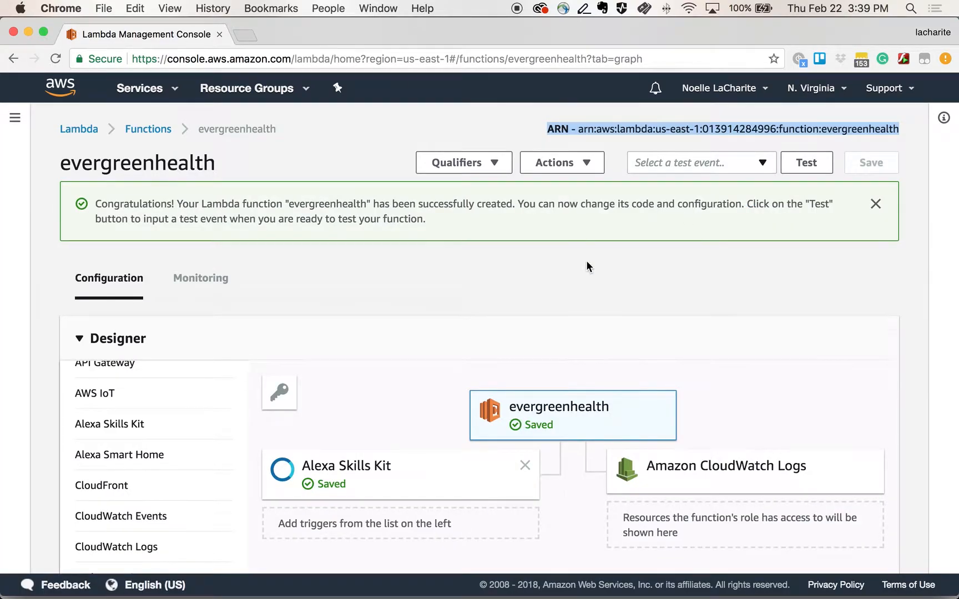
Step: Browse the uploaded skill files, such as recipes.js and AlexaSkill.js, in the inline code editor
scroll(587, 265, "down", 2)
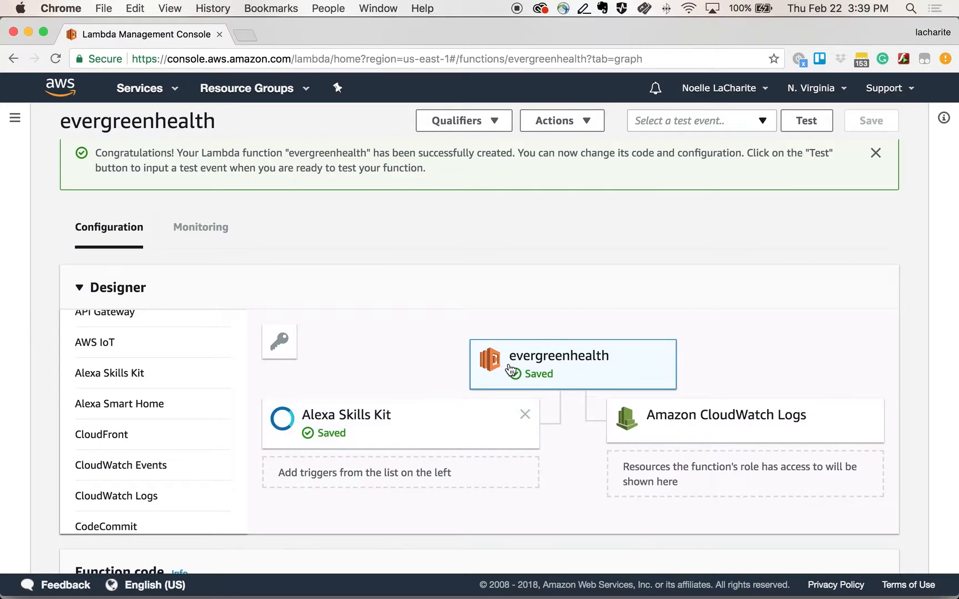
scroll(510, 369, "down", 10)
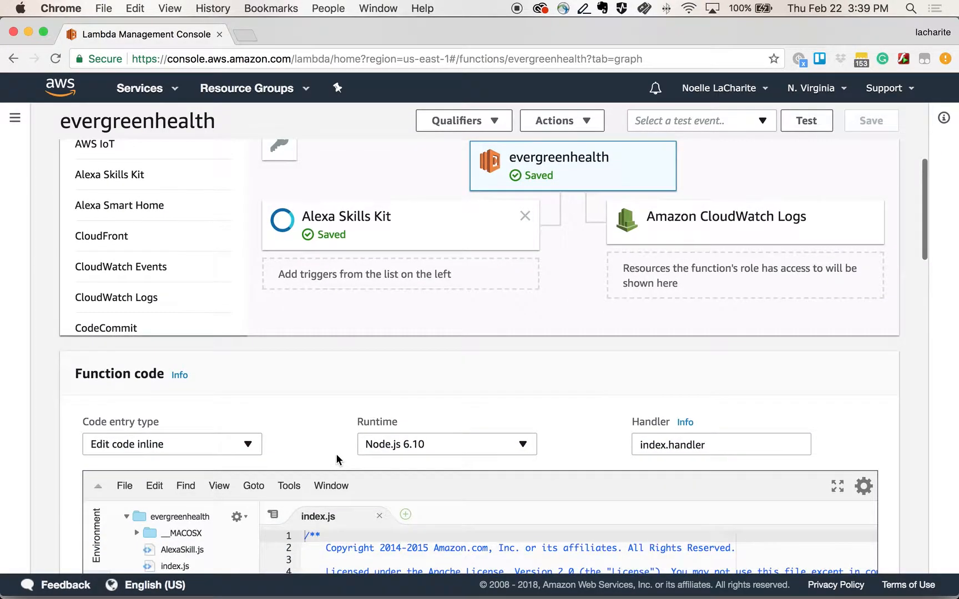
scroll(317, 389, "down", 5)
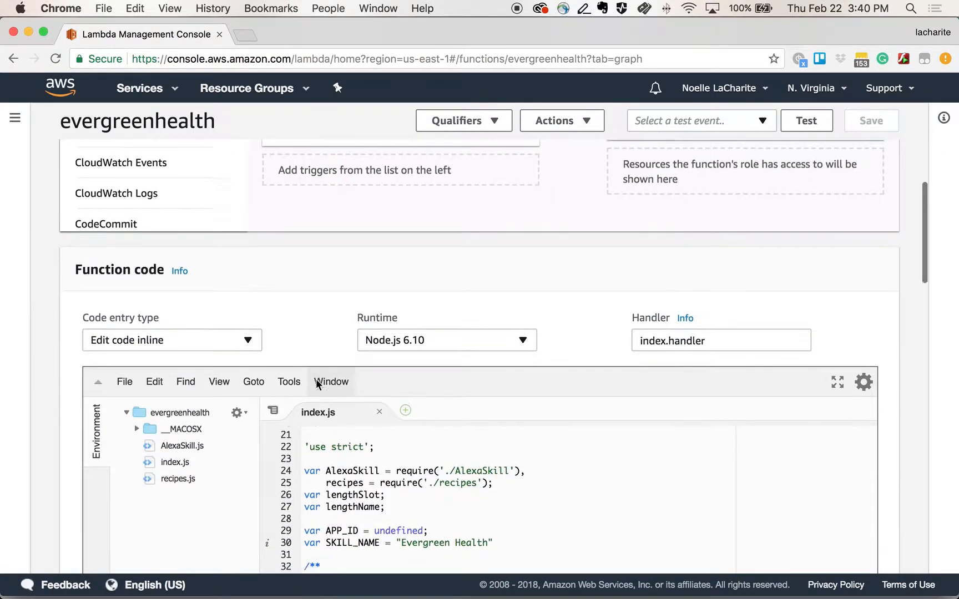
scroll(314, 442, "down", 10)
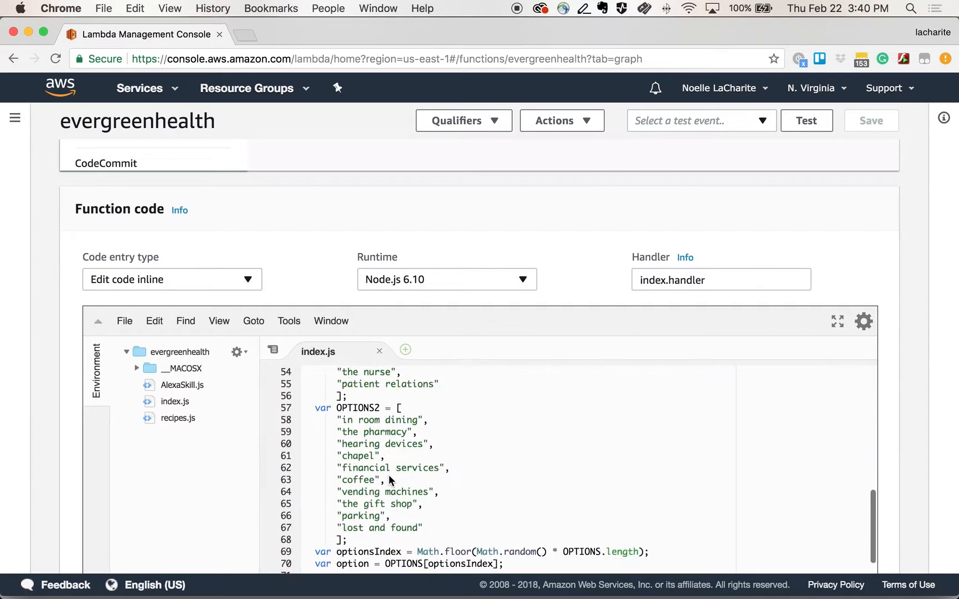
left_click(191, 417)
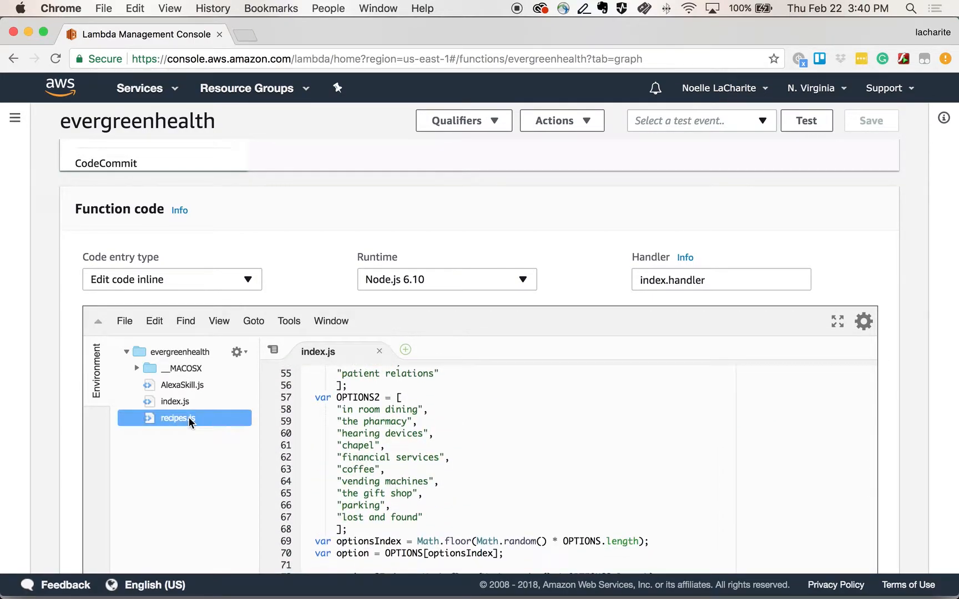
scroll(374, 461, "down", 20)
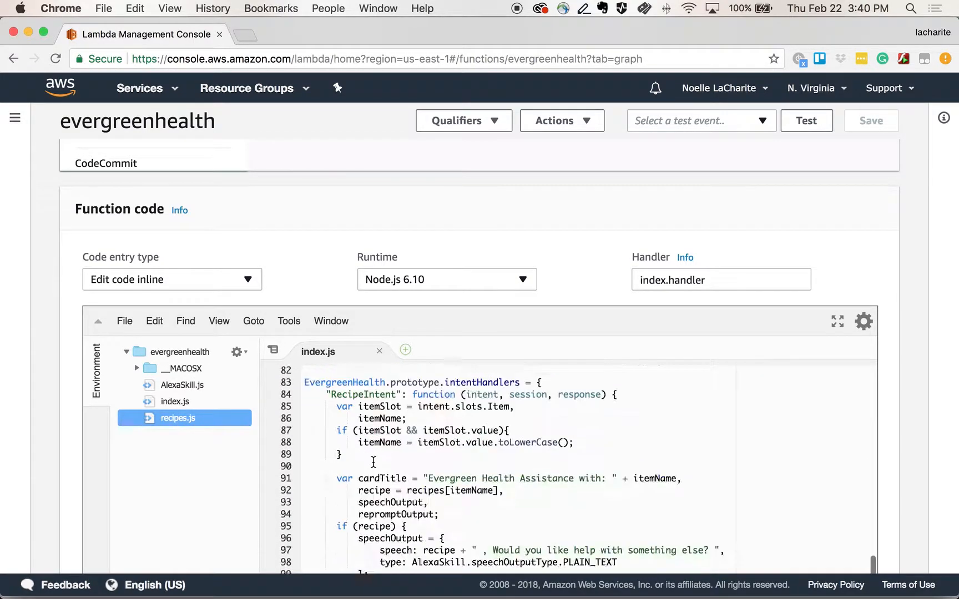
left_click(174, 384)
scroll(427, 232, "up", 10)
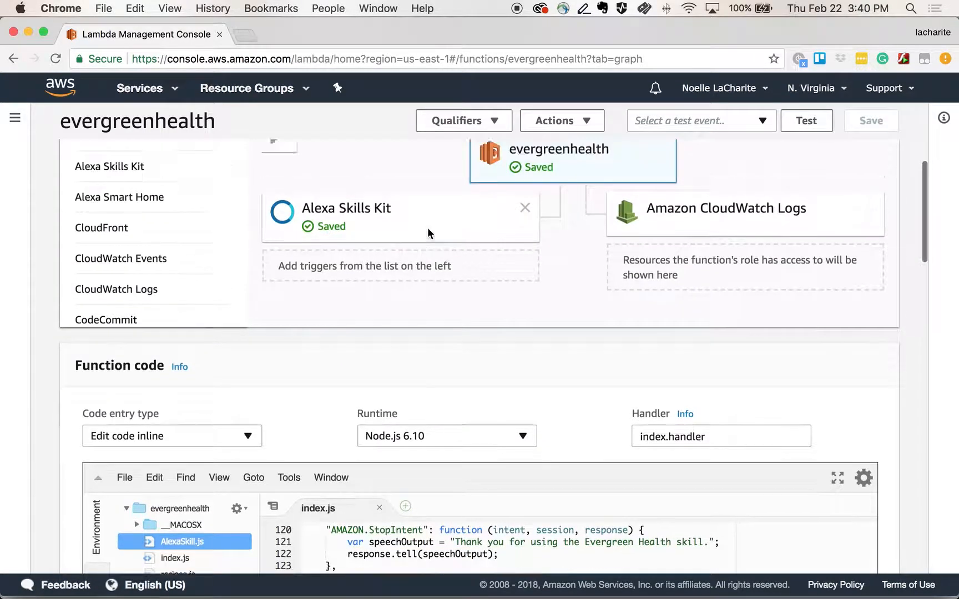